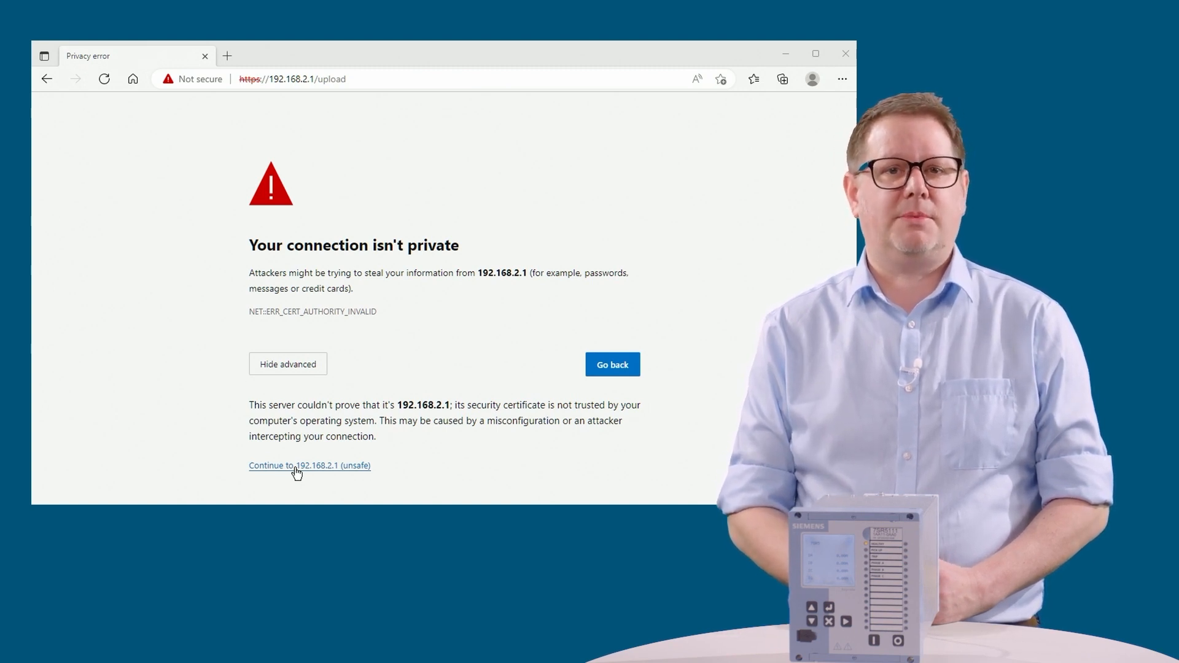
- Proceed past the browser security warning to reach the device upload page
{"action": "left_click", "coordinate": [298, 466]}
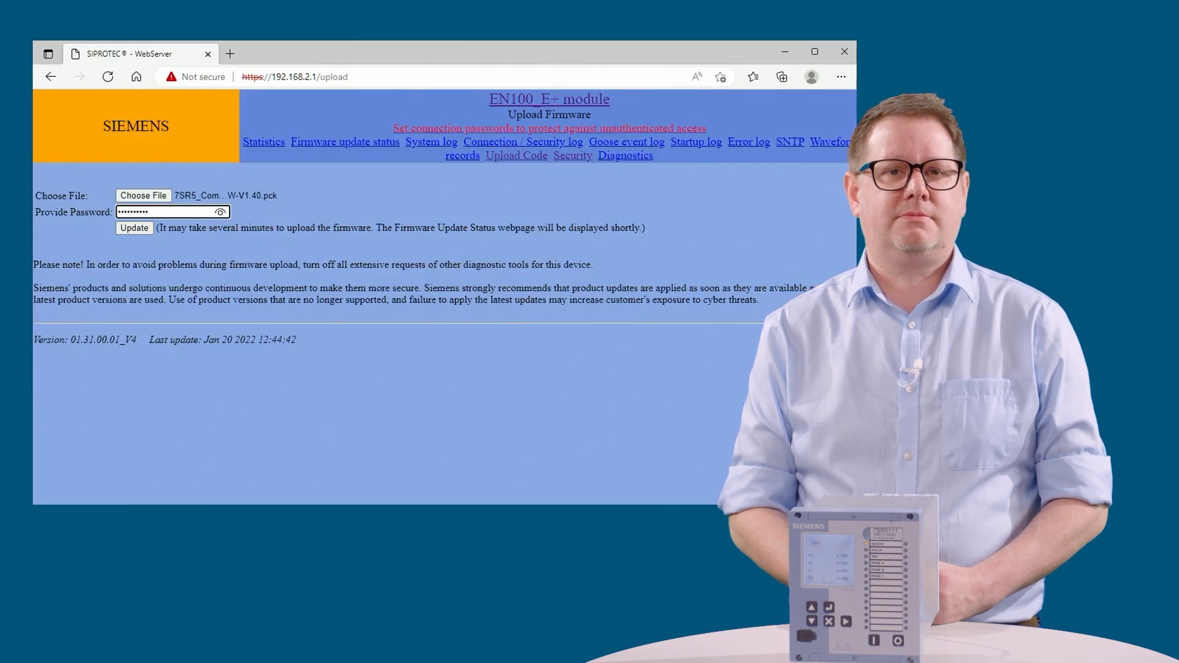